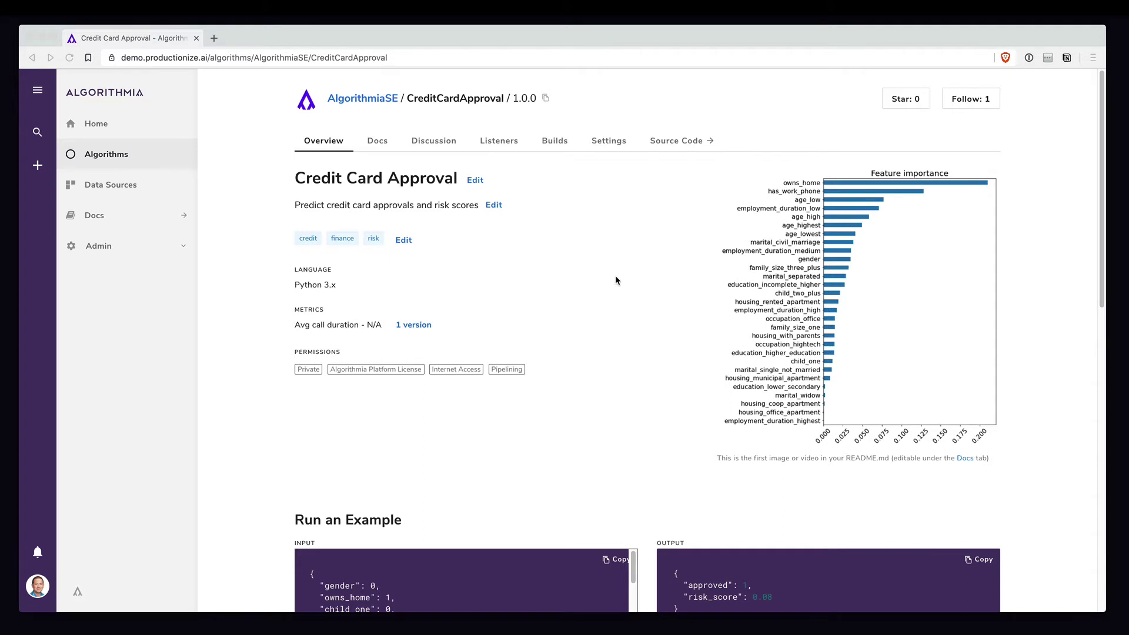
Step: Review the sample applicant input of the Credit Card Approval algorithm and run the example
scroll(615, 276, down, 5)
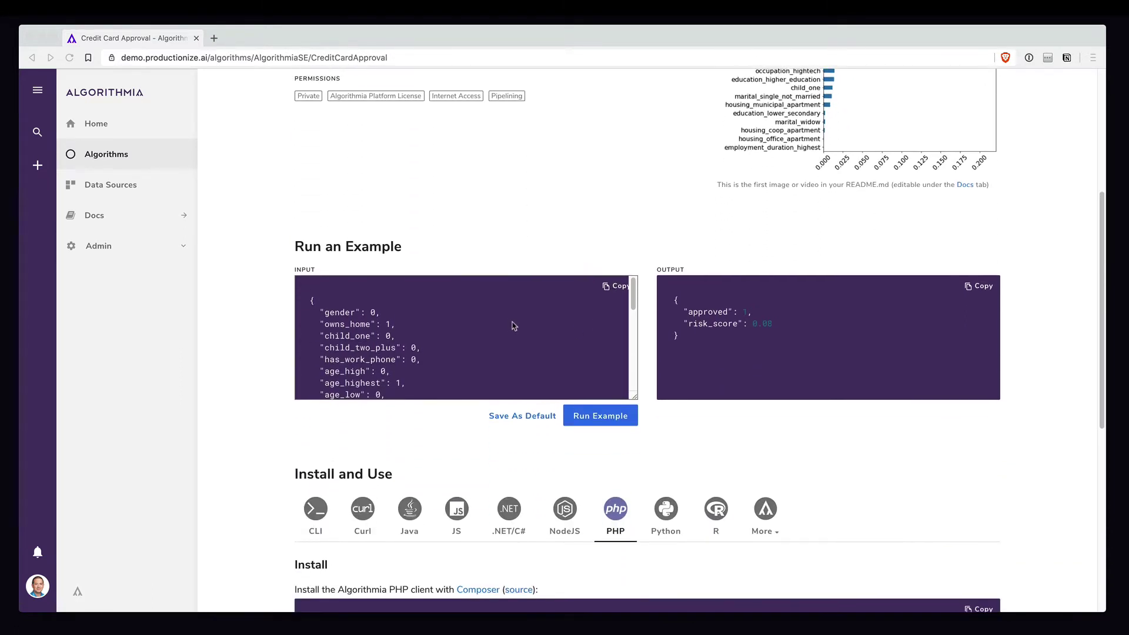
scroll(506, 321, down, 2)
scroll(506, 324, down, 5)
scroll(506, 325, up, 10)
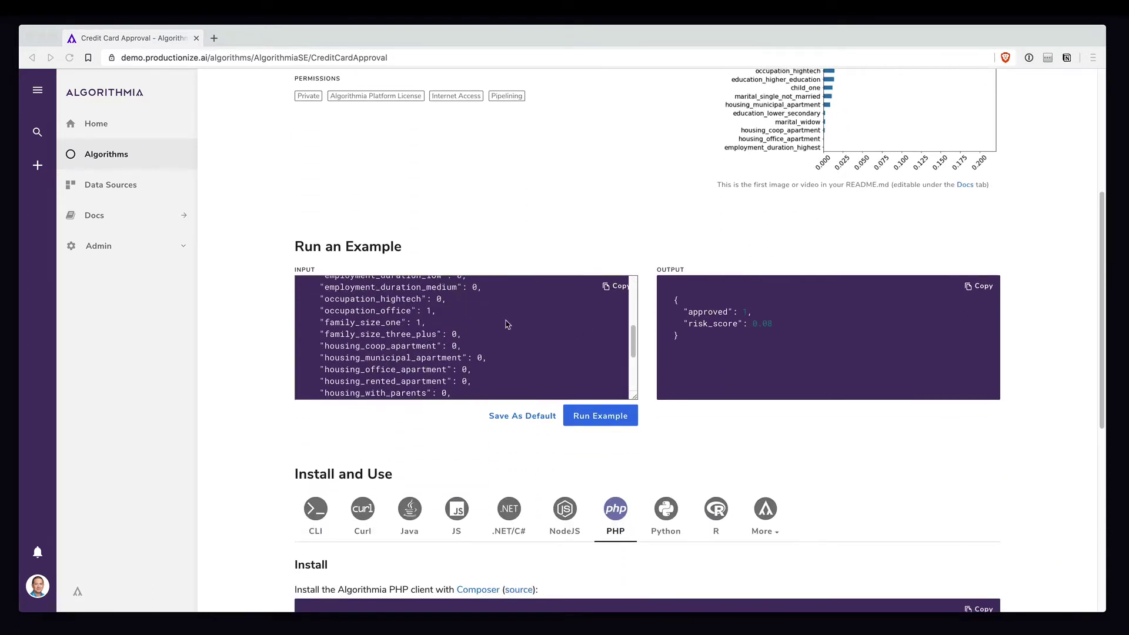
click(600, 417)
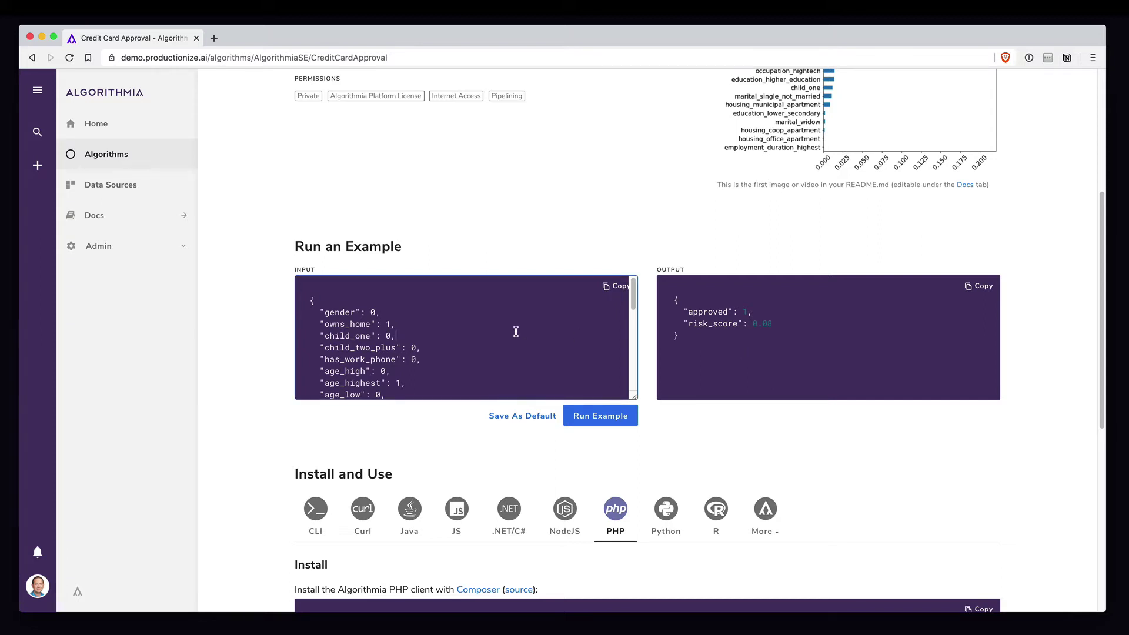
scroll(518, 330, down, 10)
click(602, 418)
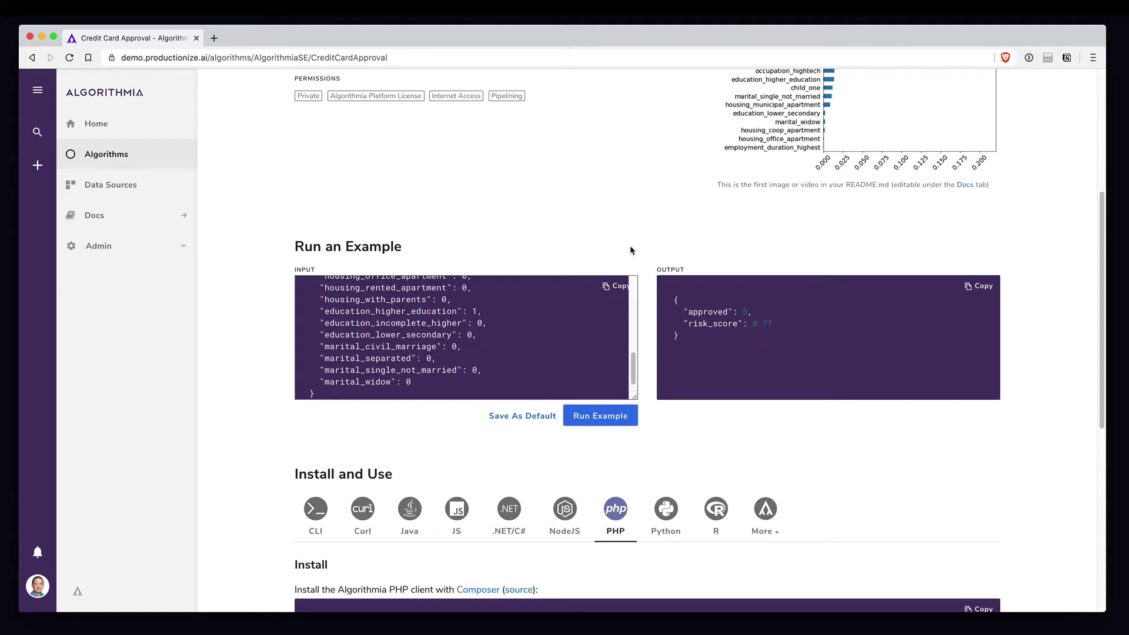
Step: Open the details of the newest, unpublished build of the Credit Card Approval algorithm
scroll(630, 250, up, 5)
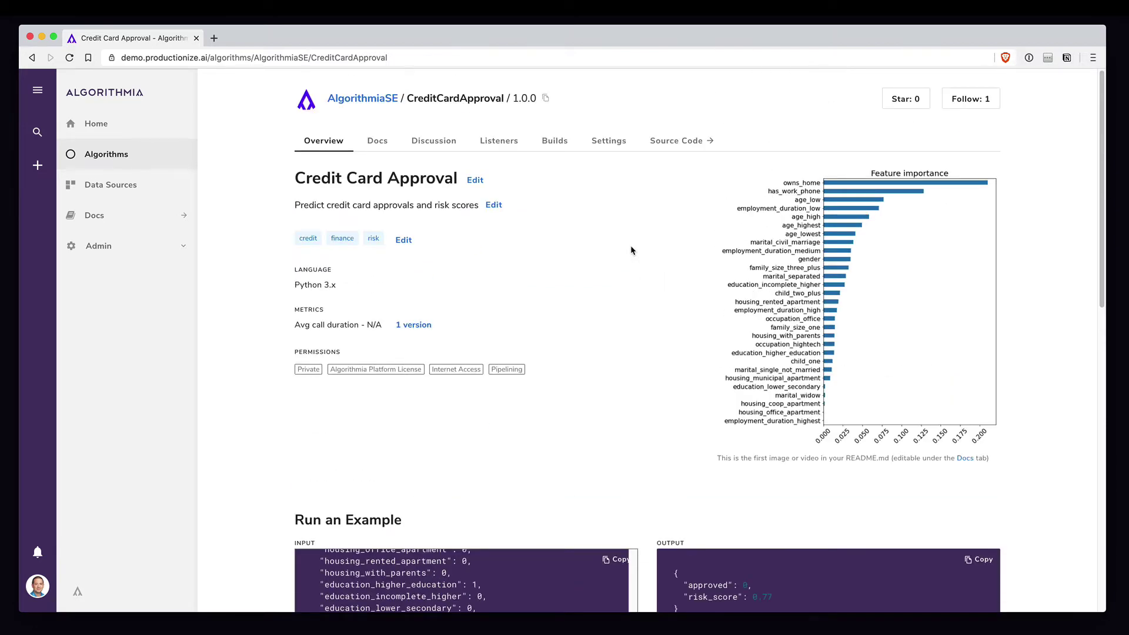
click(558, 144)
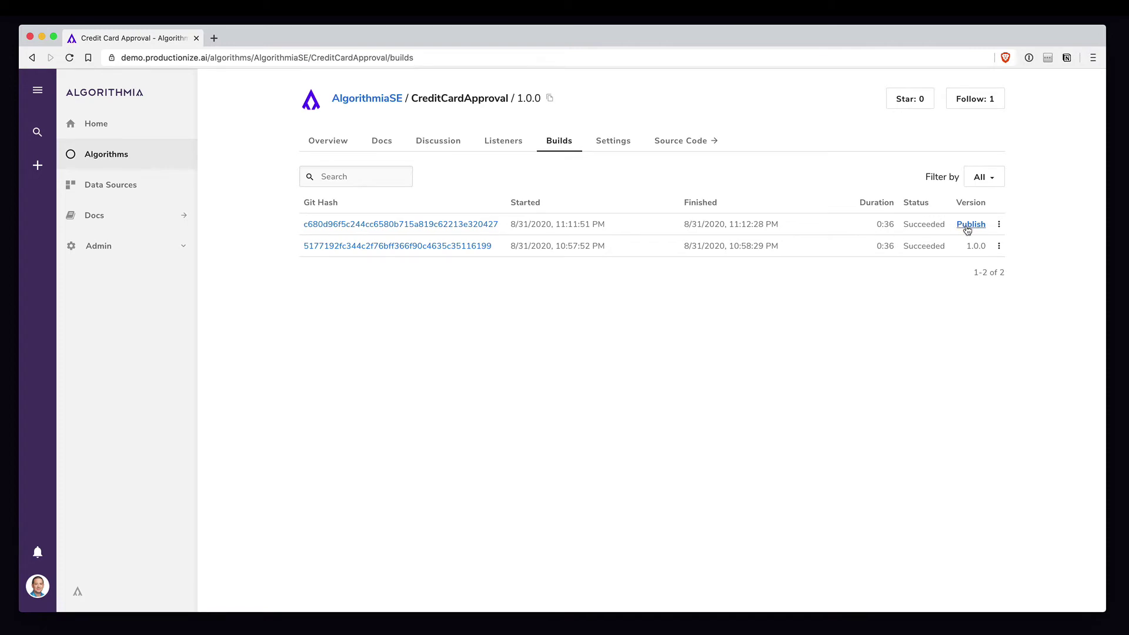
click(470, 226)
scroll(672, 260, down, 3)
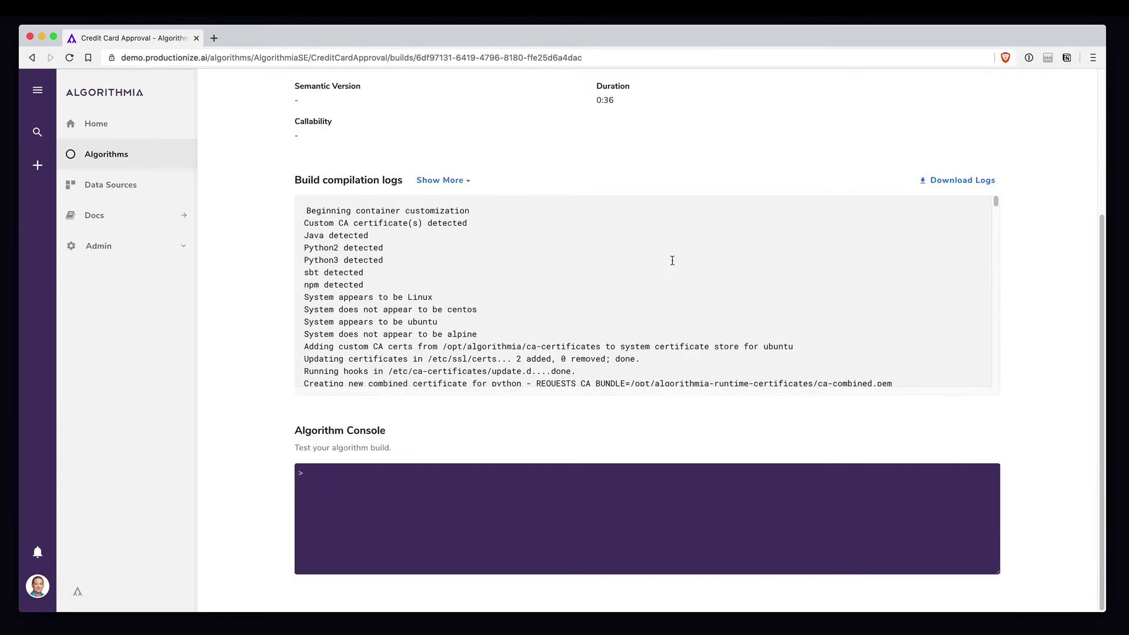
Step: Test the build in the Algorithm Console using the copied applicant JSON as input
click(501, 487)
key(super+v)
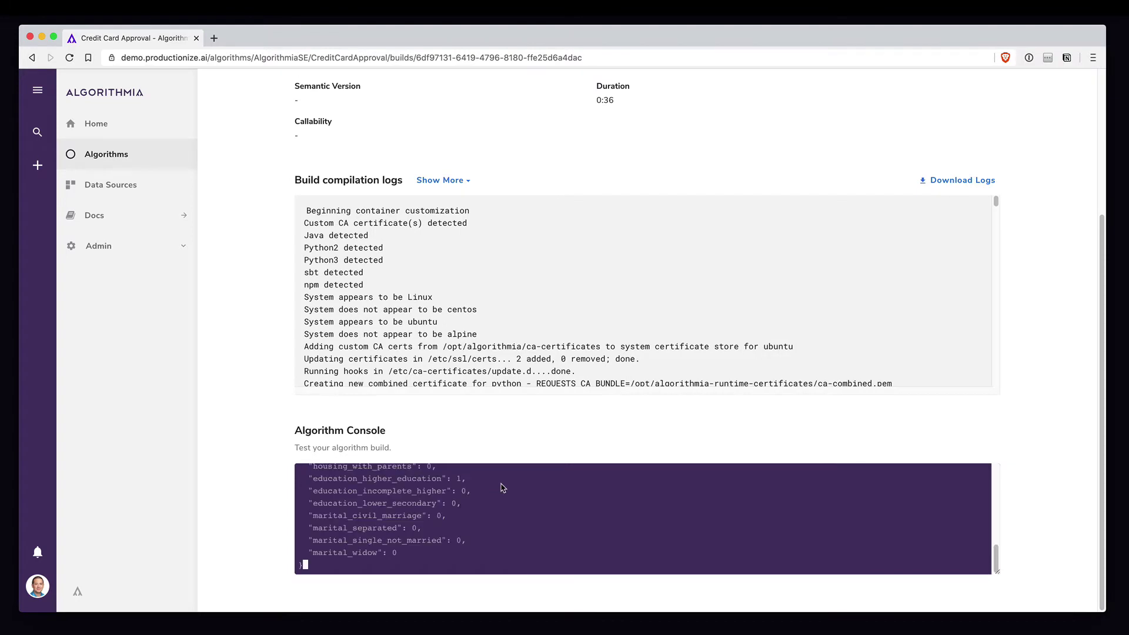
key(Return)
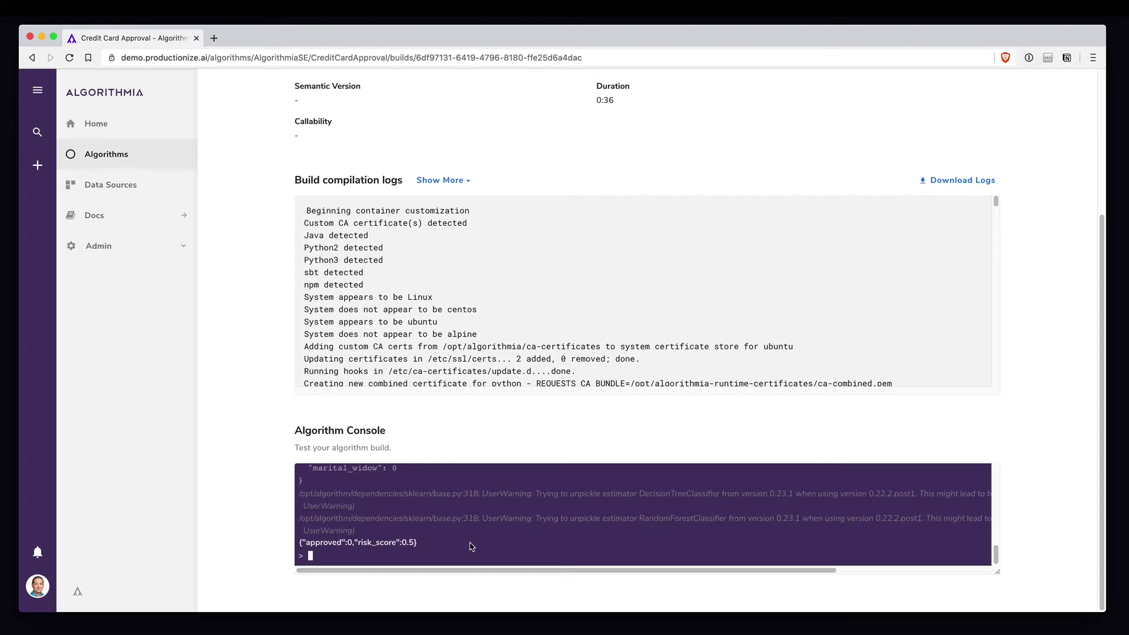
Step: Start publishing the build and enter the release notes "Version 2 of model"
scroll(585, 424, up, 3)
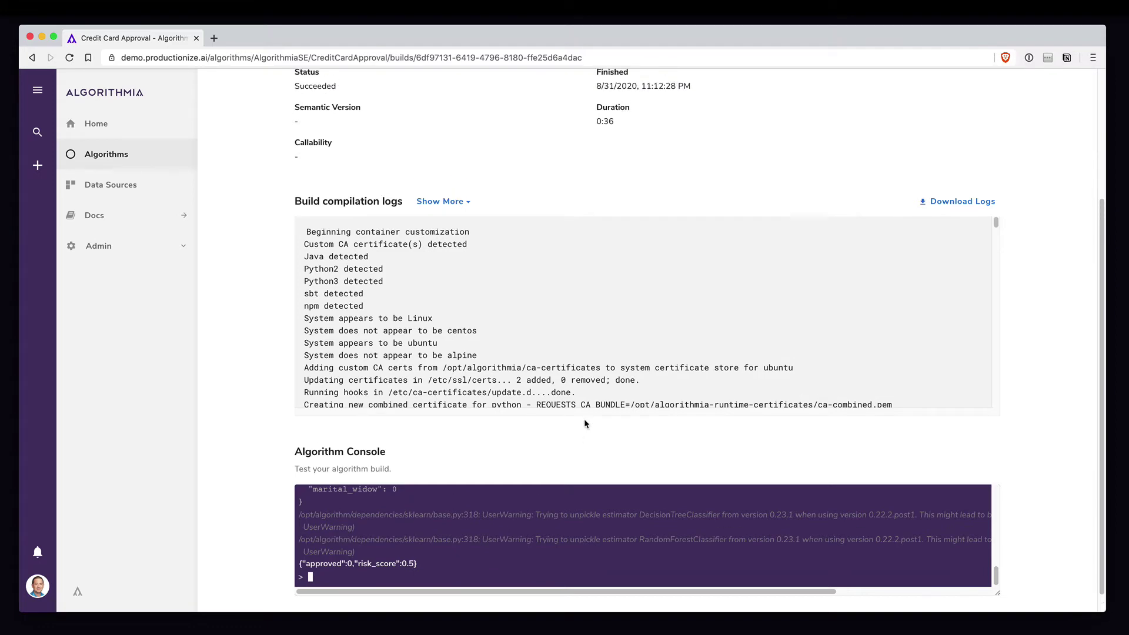
click(958, 177)
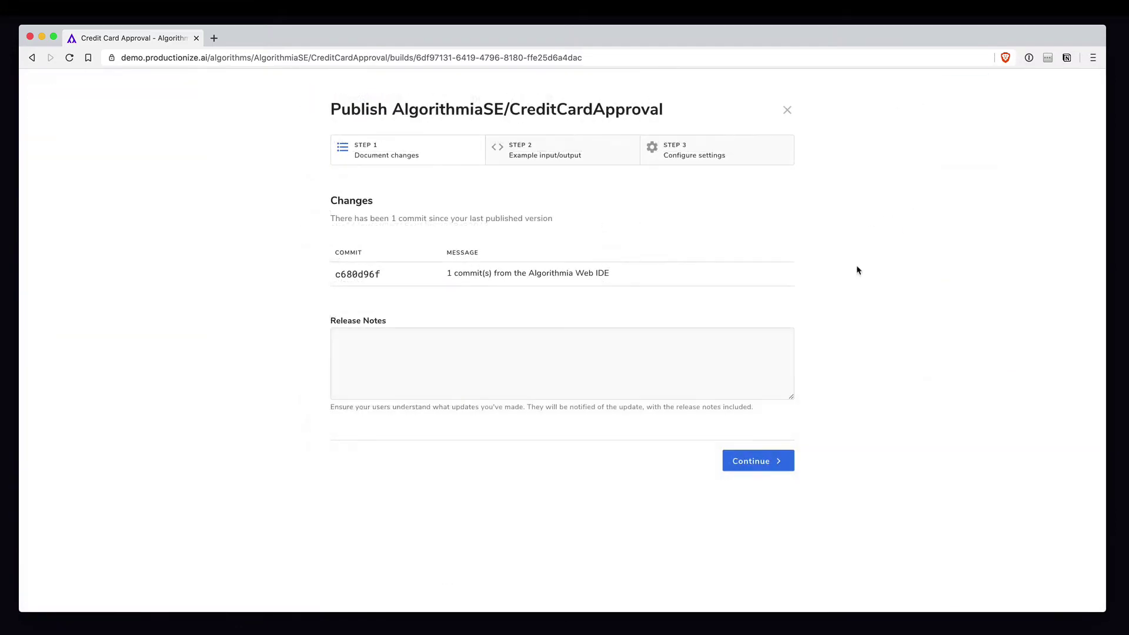
click(564, 379)
text(Version 2 of model)
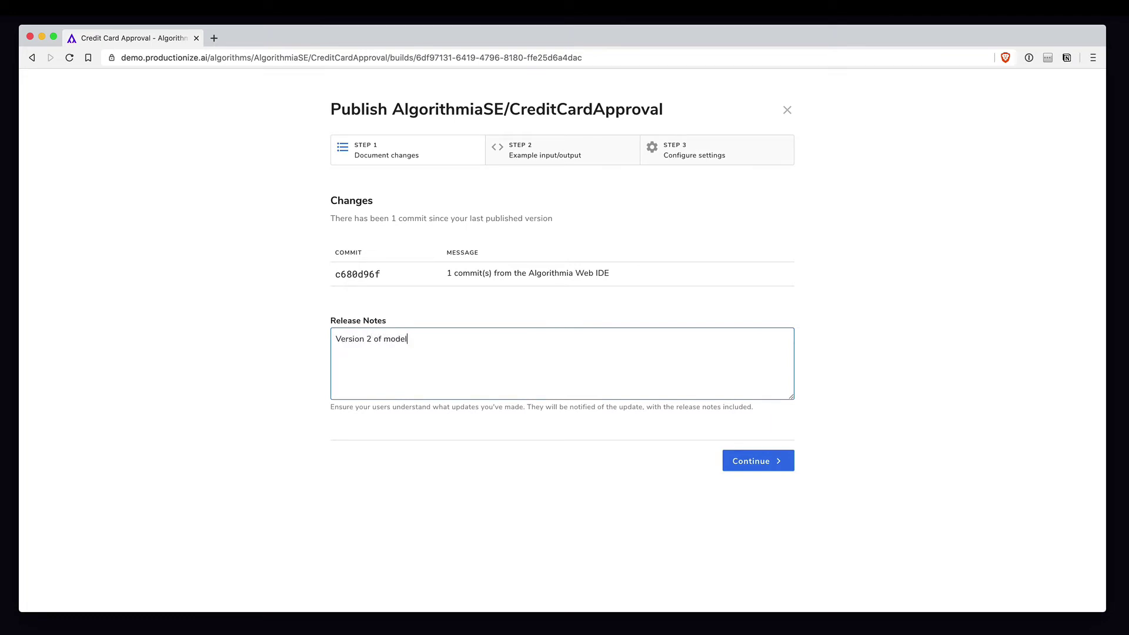
click(767, 461)
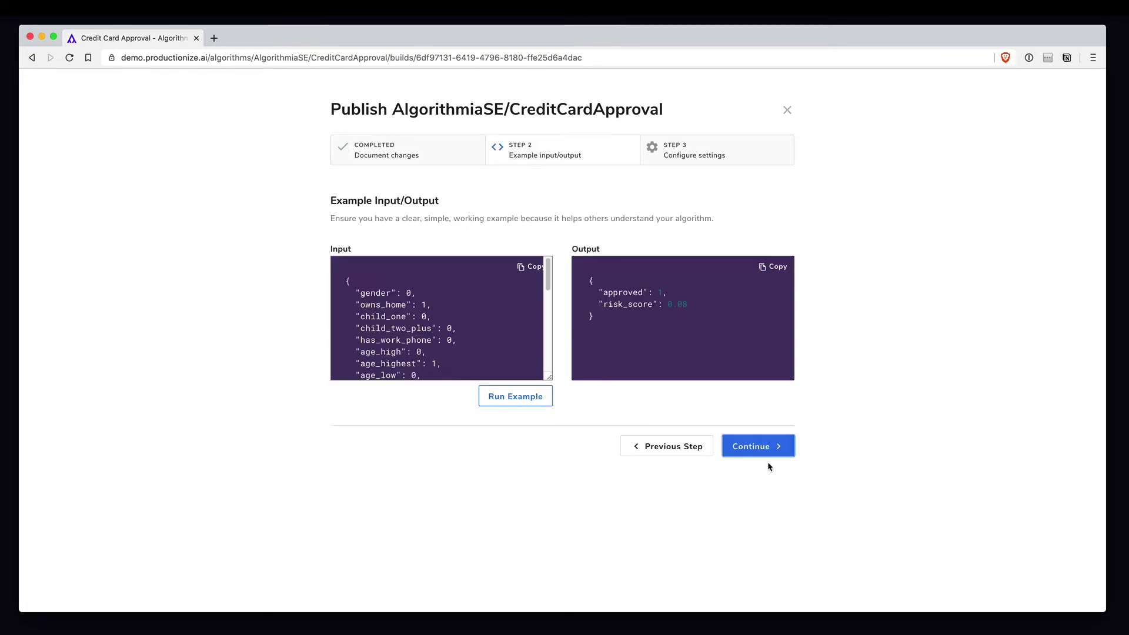
Step: Run the example for the release and publish the algorithm as private major version 2.0.0
click(534, 404)
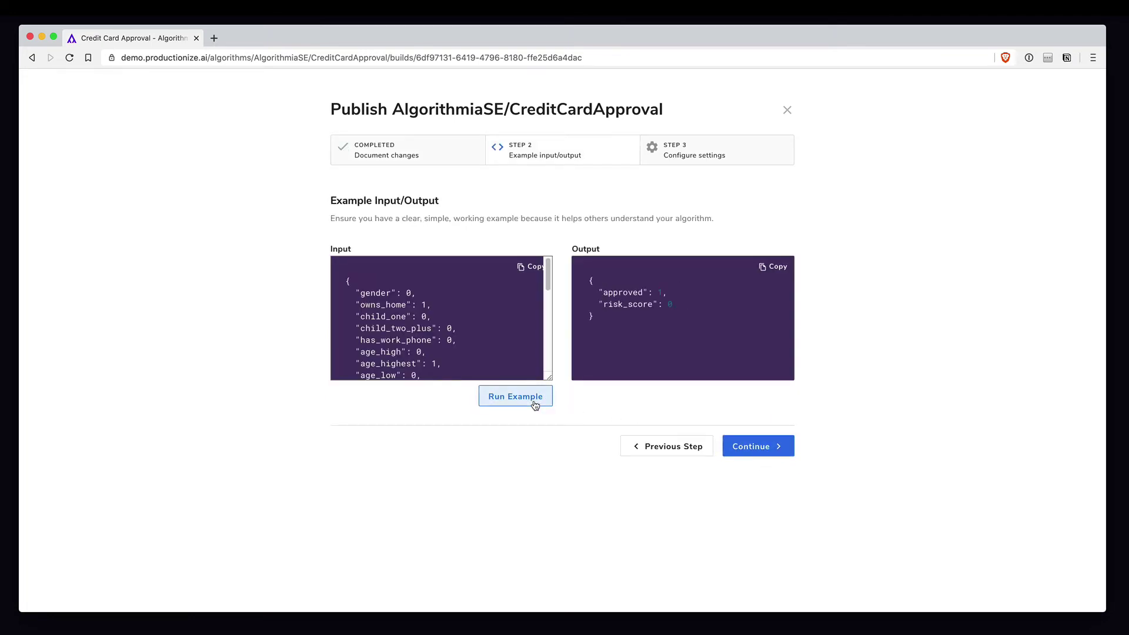
click(750, 445)
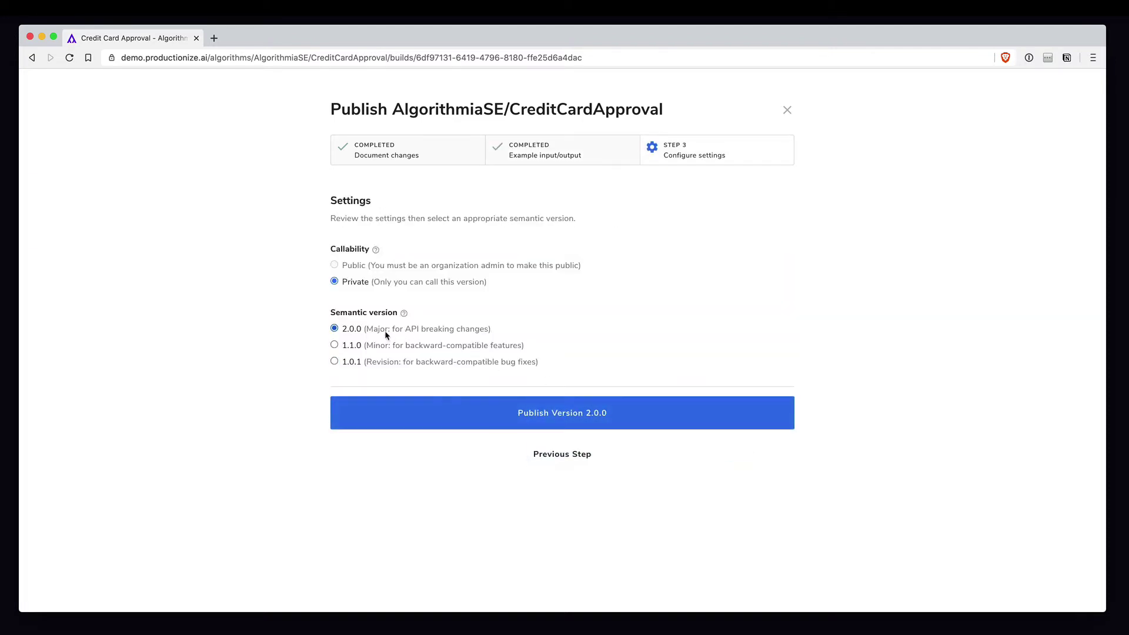
click(588, 413)
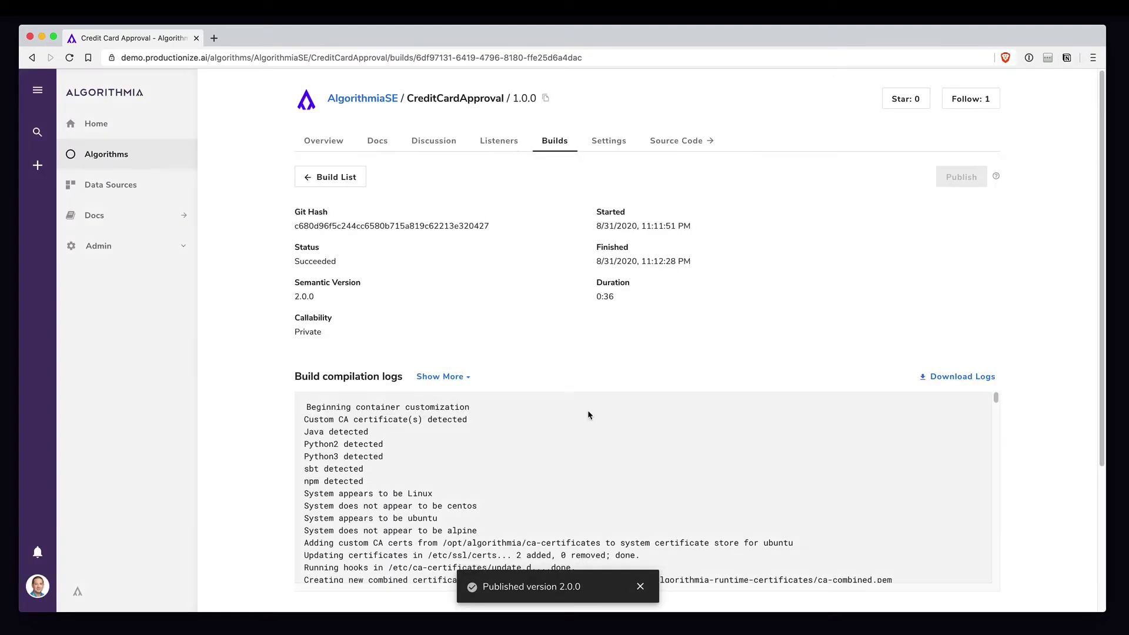
Step: Check the published version number on the Credit Card Approval overview page
click(327, 142)
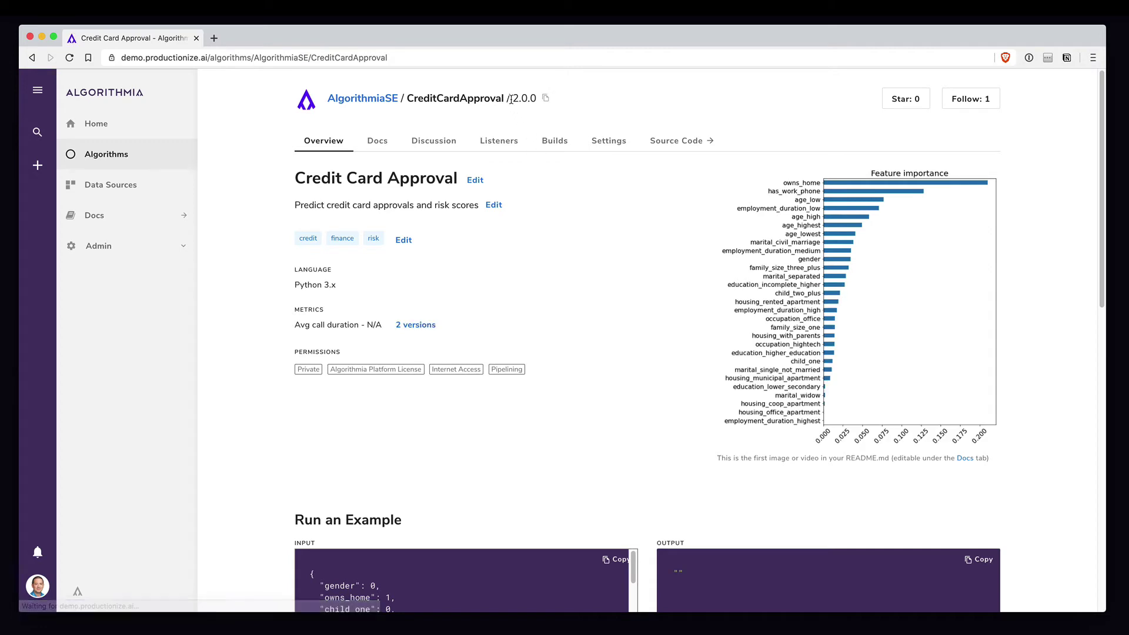
drag(512, 99, 538, 98)
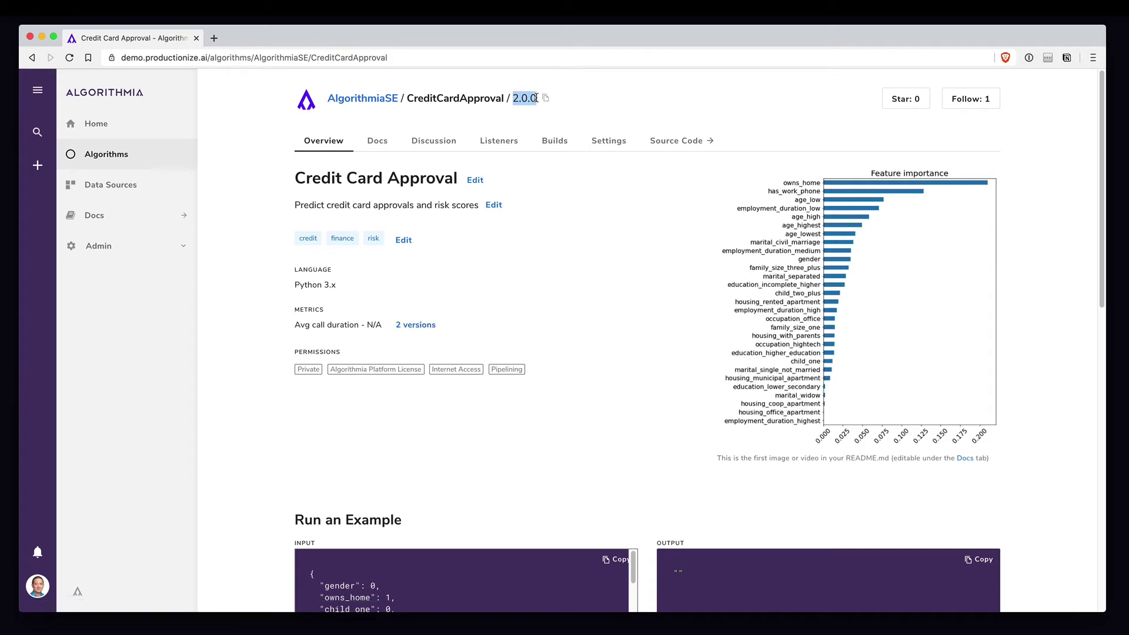
click(603, 233)
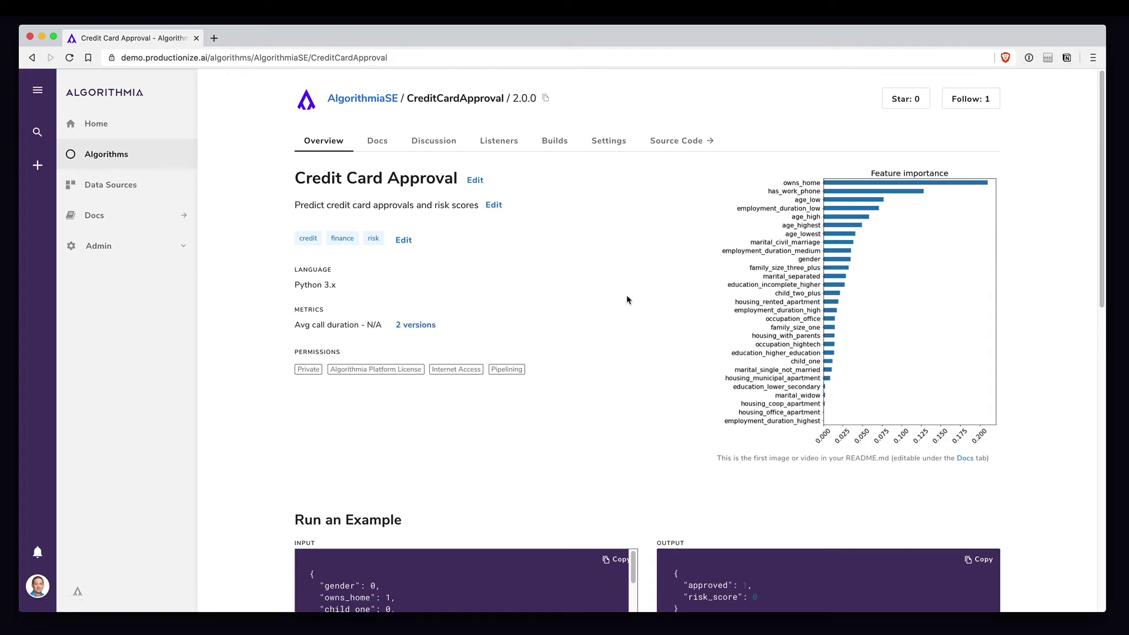
key(super+t)
text(http://financial.acme:8000/)
key(Return)
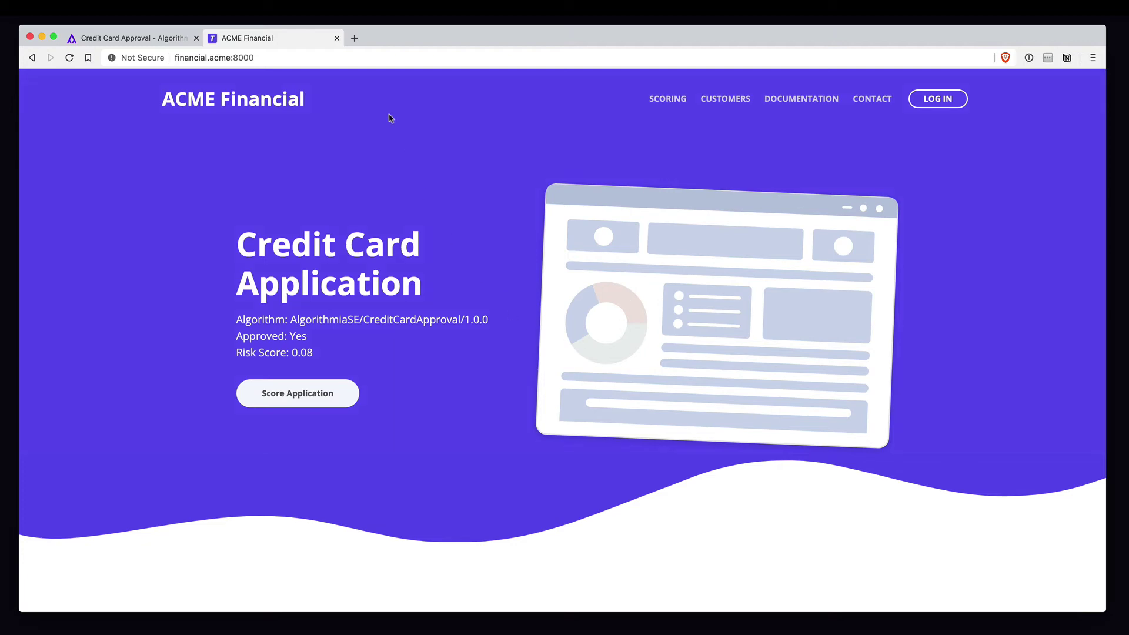
Step: Return to the Credit Card Approval page and examine its PHP installation and usage code through the client call
click(154, 40)
scroll(586, 250, down, 10)
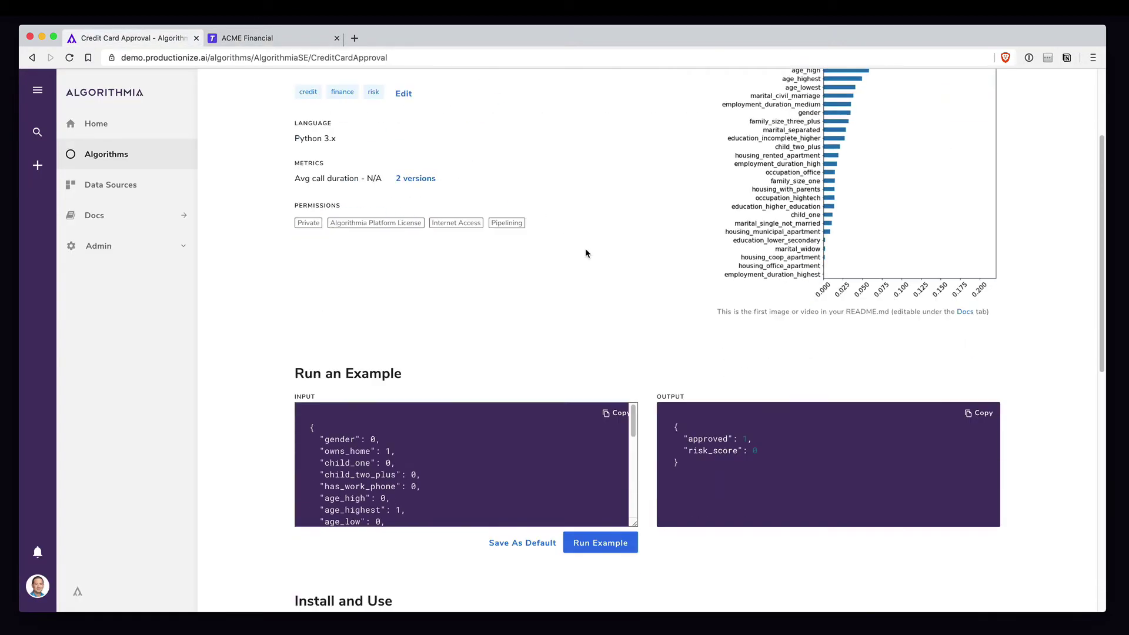
scroll(586, 253, down, 2)
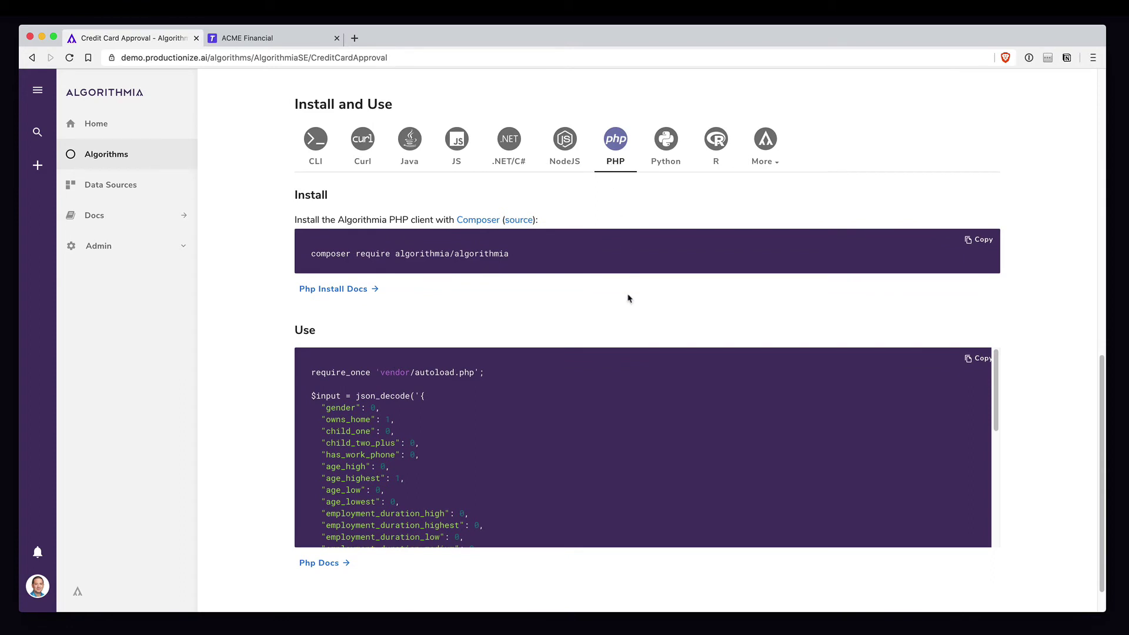
scroll(663, 417, down, 3)
scroll(662, 417, down, 3)
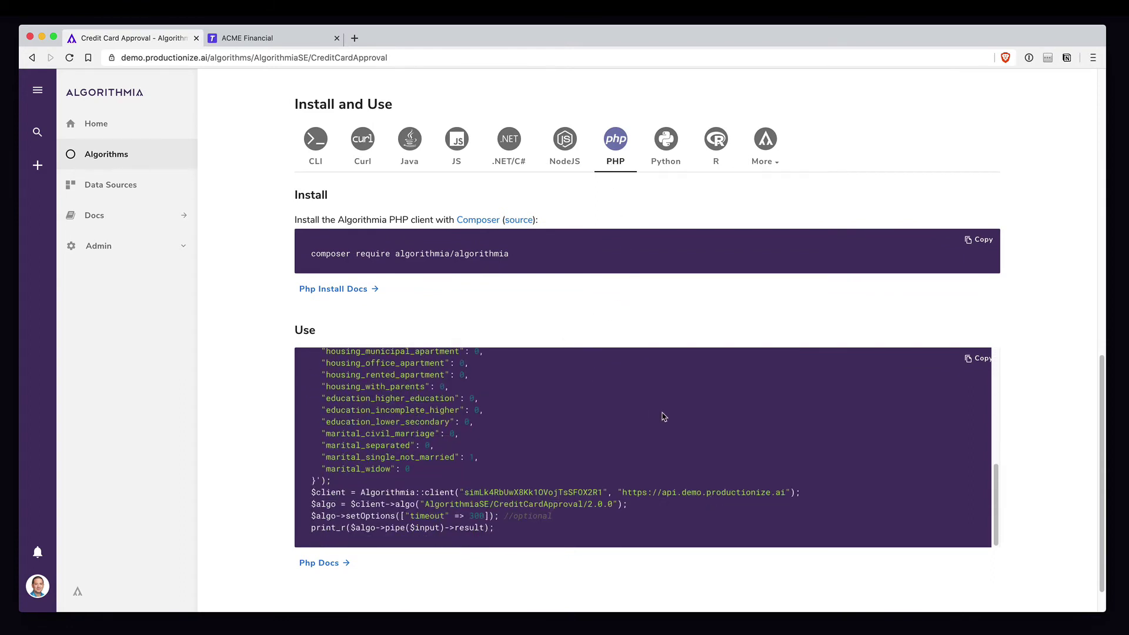
Step: Switch to index.php in Visual Studio Code, set the CreditCardApproval version in $algoUrl to 2.0.0 and save the file
click(288, 39)
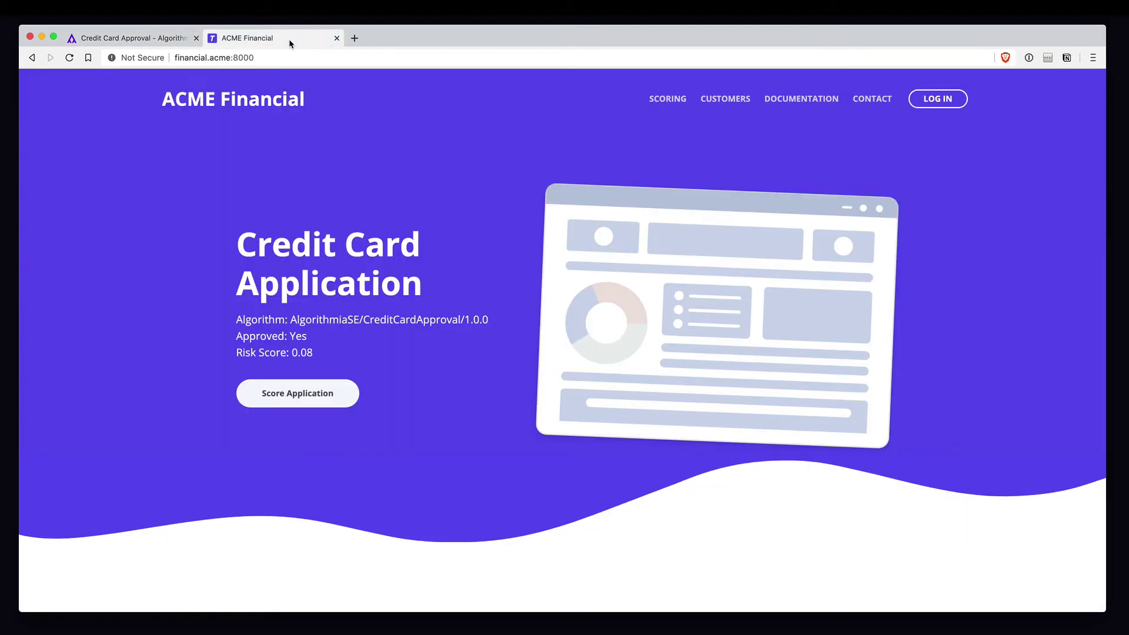
mouse_move(556, 625)
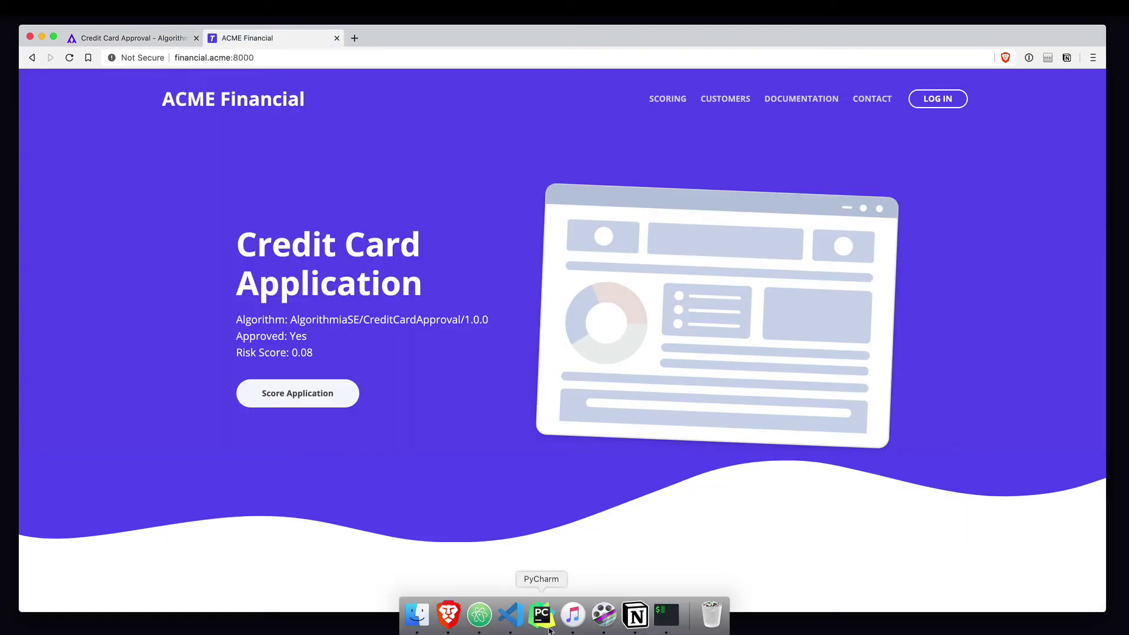
click(510, 616)
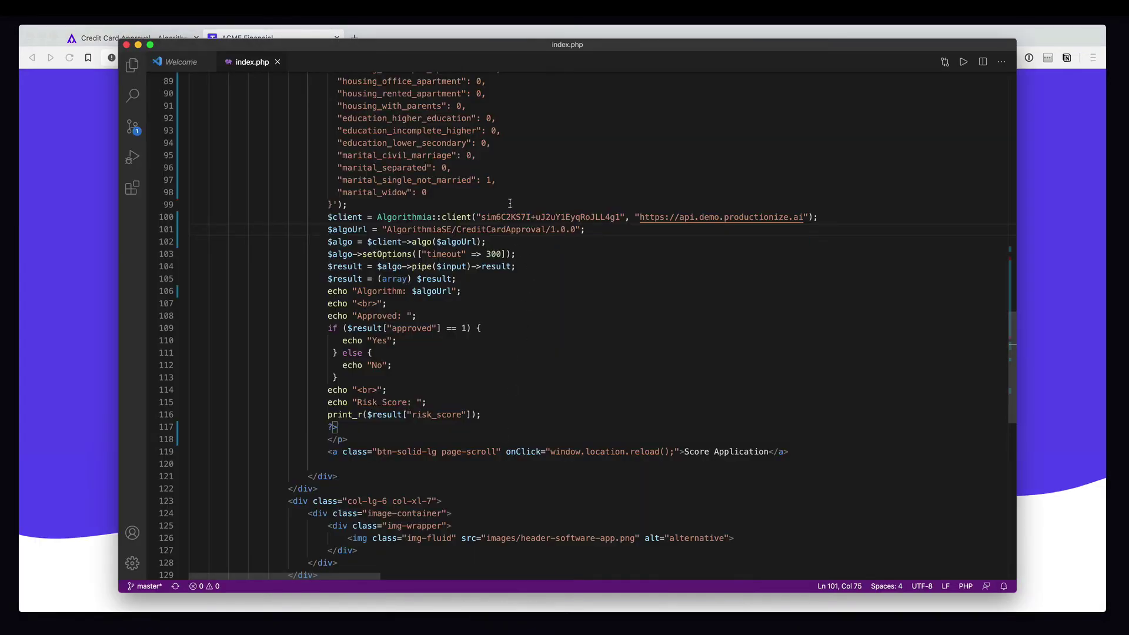
double_click(539, 229)
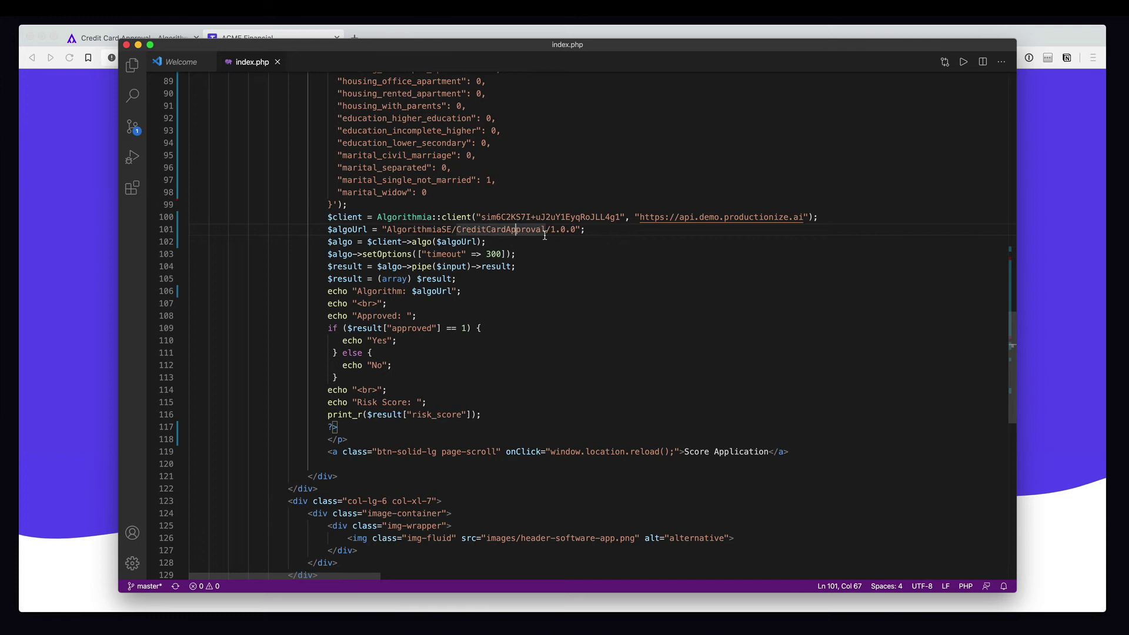
double_click(553, 229)
text(2)
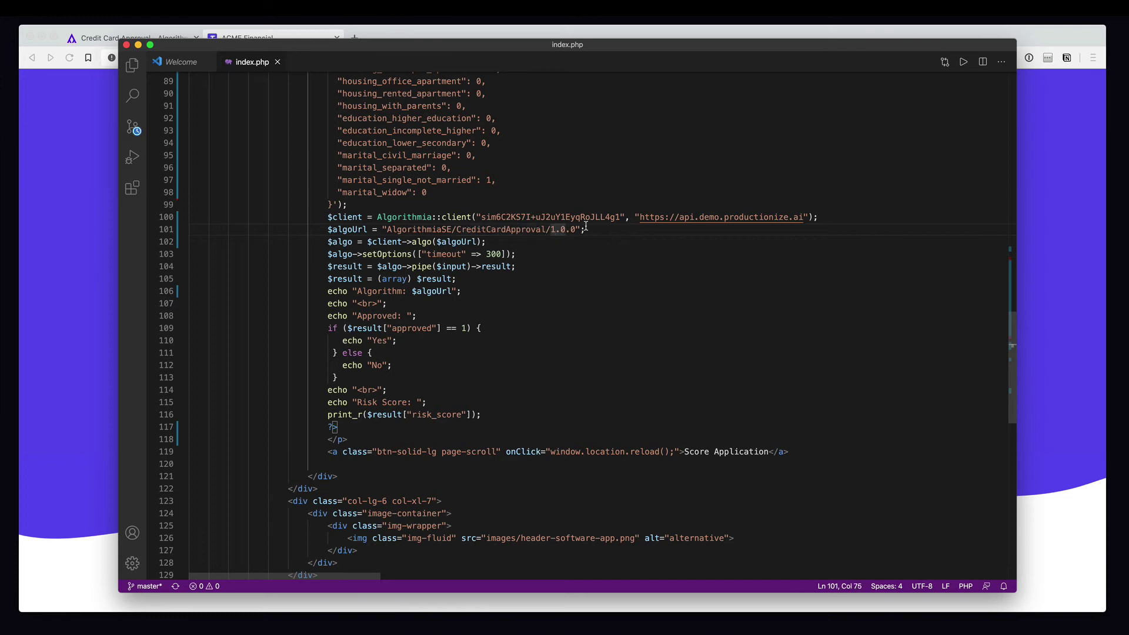
click(597, 221)
key(super+s)
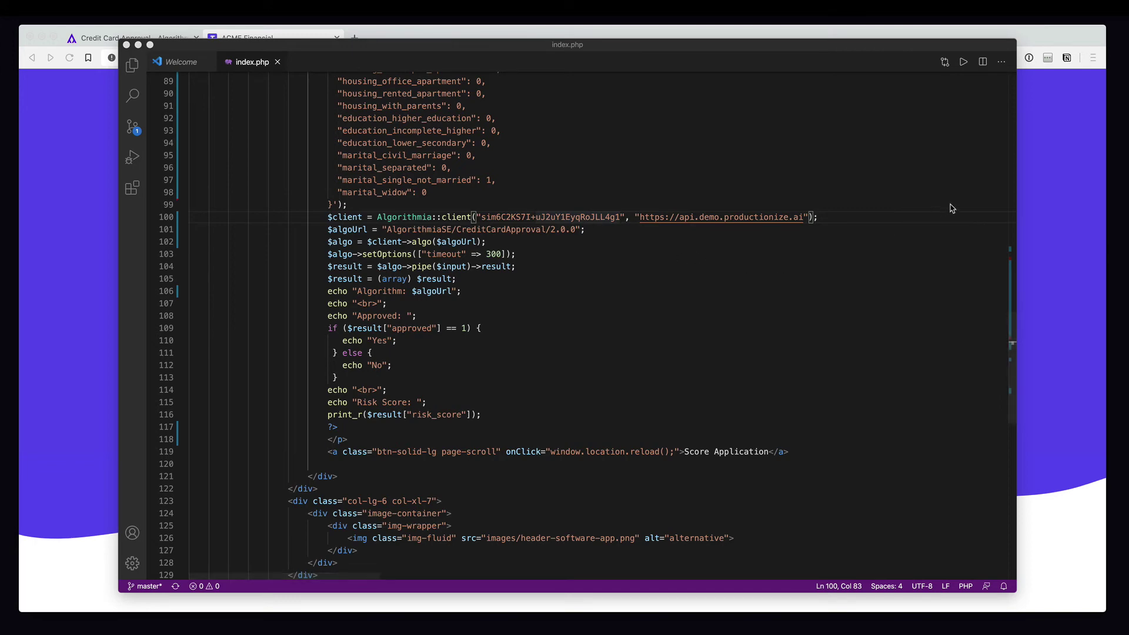
Step: Return to the ACME Financial site in the browser, reload it and score the credit card application again
click(1031, 192)
key(super+r)
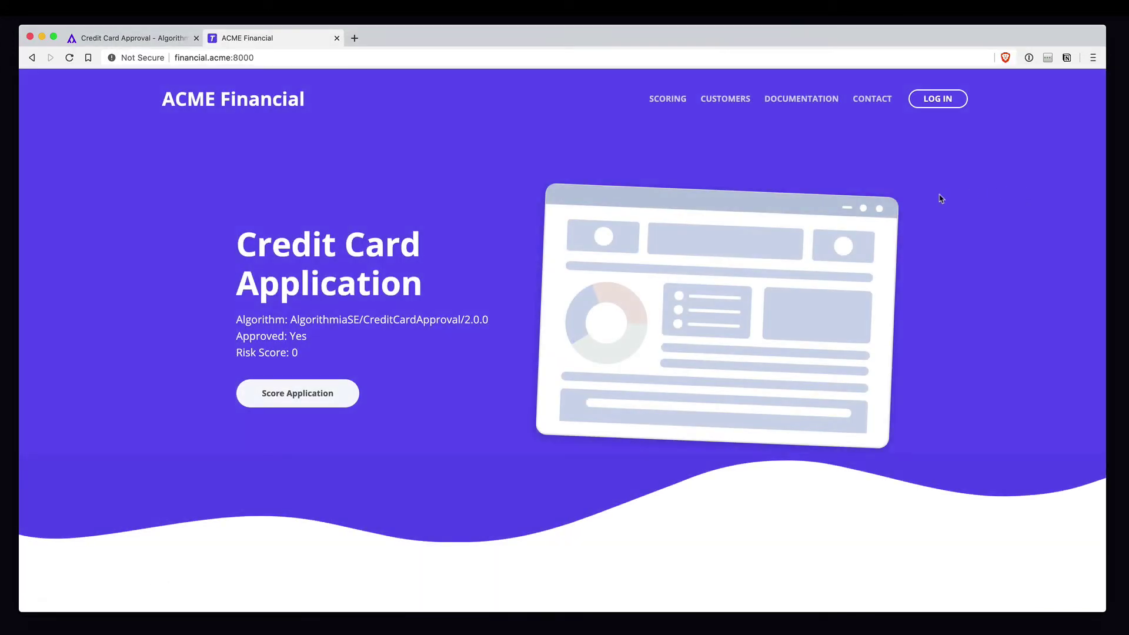
click(332, 389)
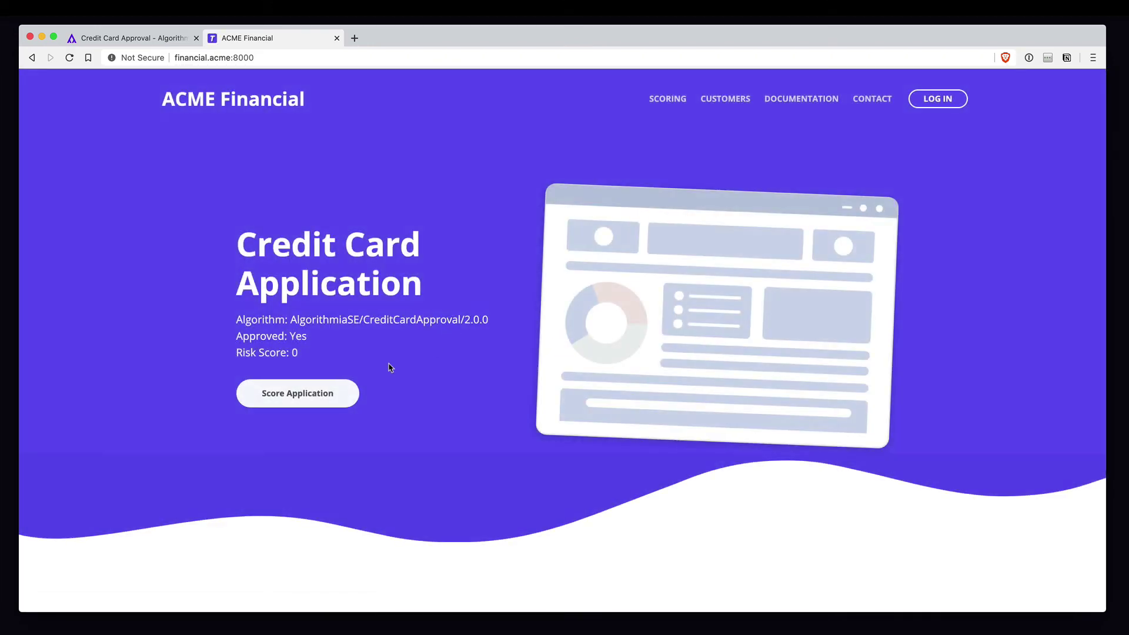
click(297, 393)
Step: Close the ACME Financial site and open the Model Router algorithm from the second page of AlgorithmiaSE's algorithm list
key(super+w)
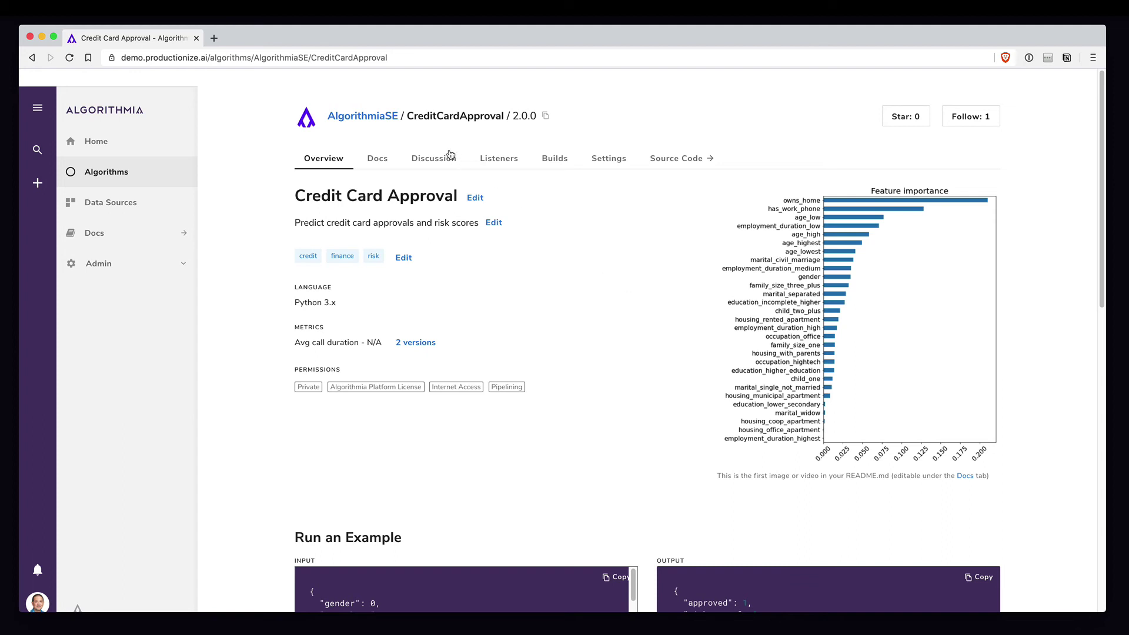
click(379, 117)
scroll(481, 287, down, 4)
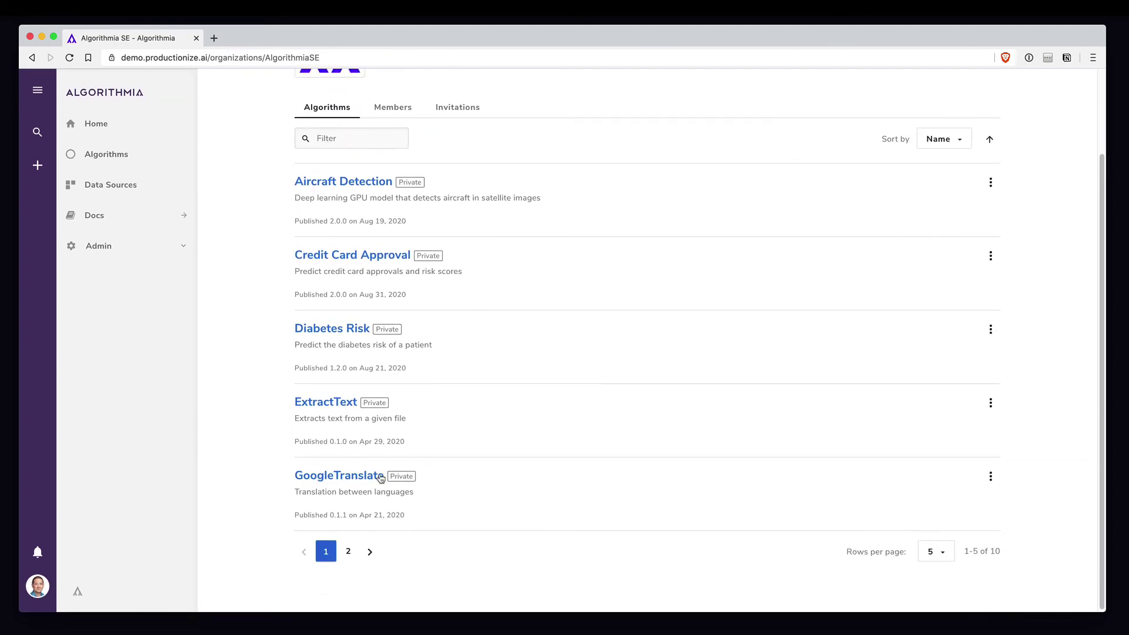
click(347, 551)
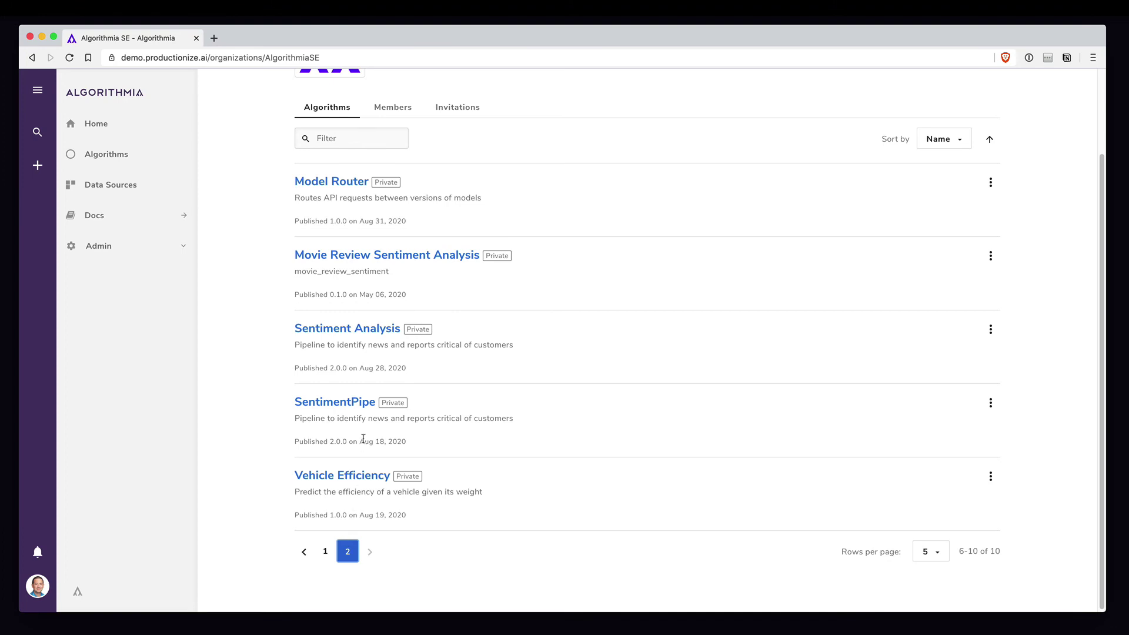
click(332, 182)
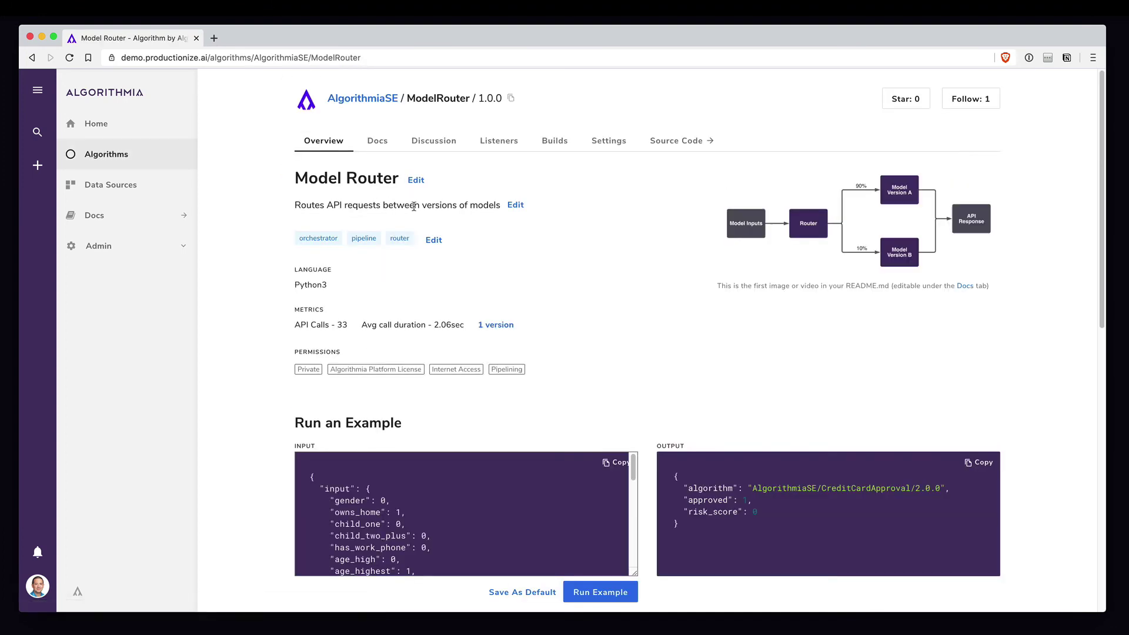